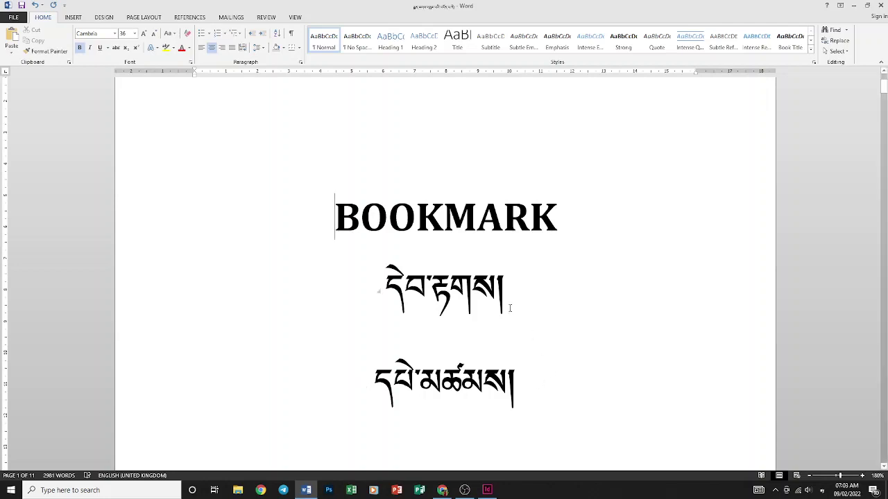
# - Show the INSERT ribbon and scroll past page 2 to the top of page 3
pyautogui.click(78, 18)
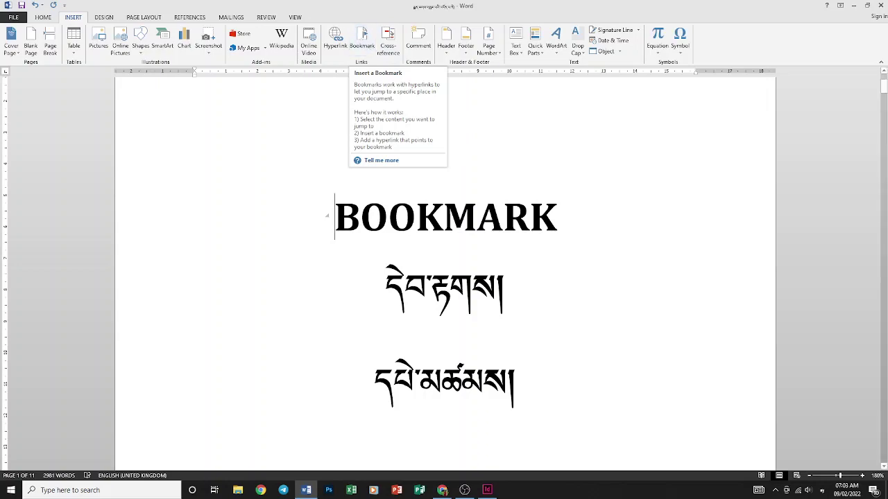
pyautogui.scroll(-3, 430, 273)
pyautogui.scroll(-3, 431, 273)
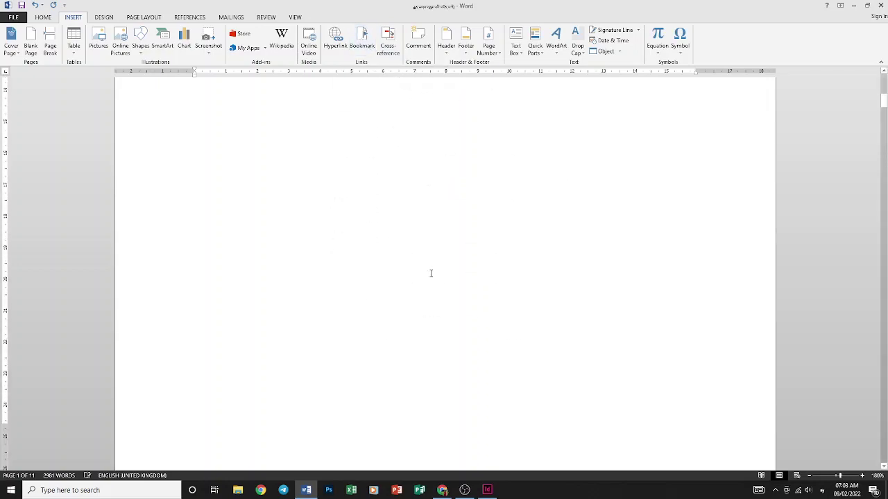
pyautogui.scroll(-3, 431, 274)
pyautogui.scroll(-3, 431, 273)
pyautogui.scroll(-3, 430, 273)
pyautogui.scroll(-5, 430, 273)
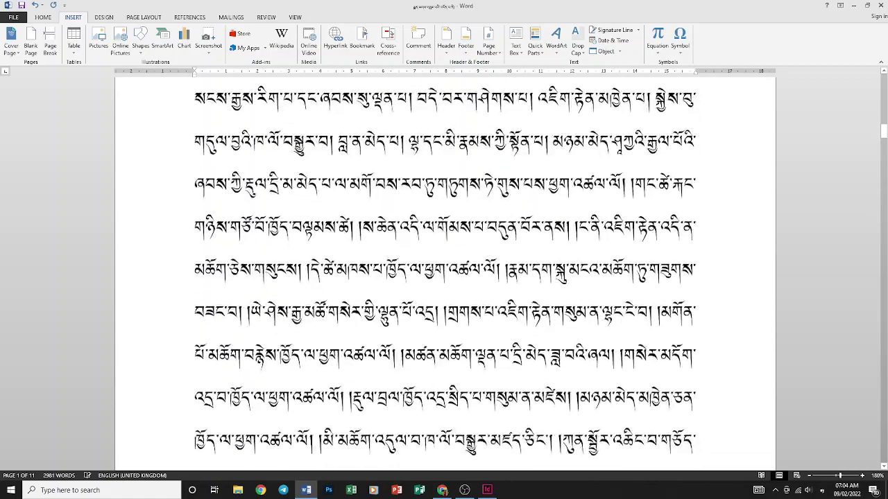
pyautogui.scroll(-3, 431, 273)
pyautogui.scroll(2, 430, 273)
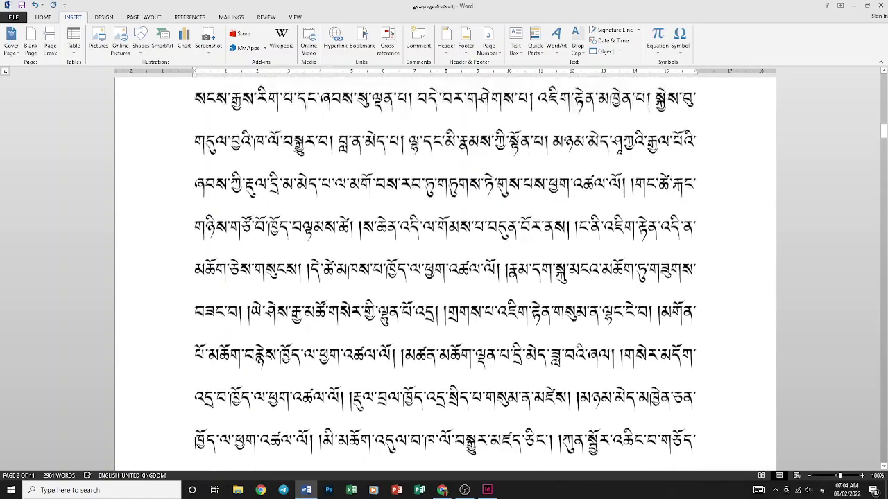
pyautogui.scroll(4, 431, 274)
pyautogui.scroll(-3, 430, 274)
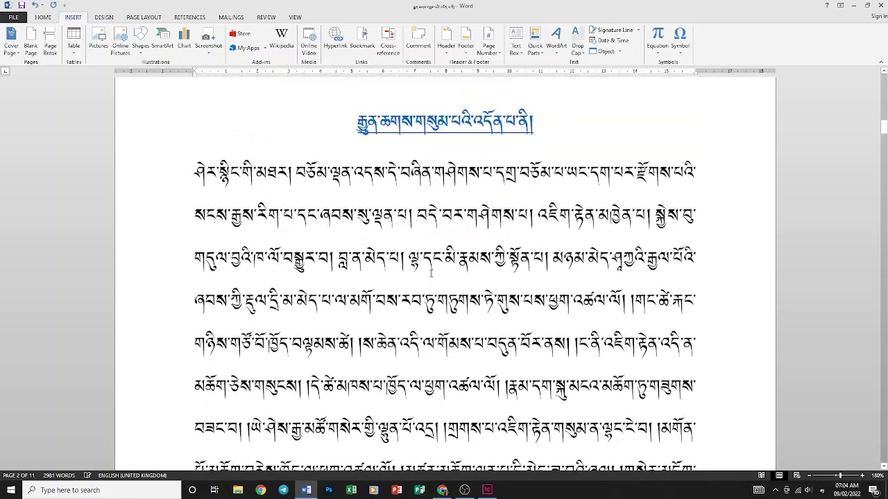
pyautogui.keyDown('ctrl'); pyautogui.scroll(-1, 430, 273); pyautogui.keyUp('ctrl')
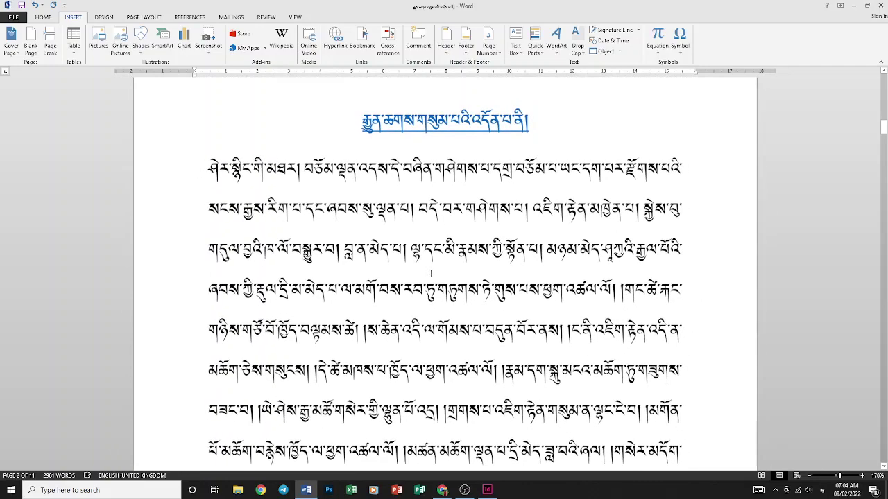
pyautogui.keyDown('ctrl'); pyautogui.scroll(-1, 431, 273); pyautogui.keyUp('ctrl')
pyautogui.keyDown('ctrl'); pyautogui.scroll(-1, 431, 273); pyautogui.keyUp('ctrl')
pyautogui.keyDown('ctrl'); pyautogui.scroll(-1, 431, 274); pyautogui.keyUp('ctrl')
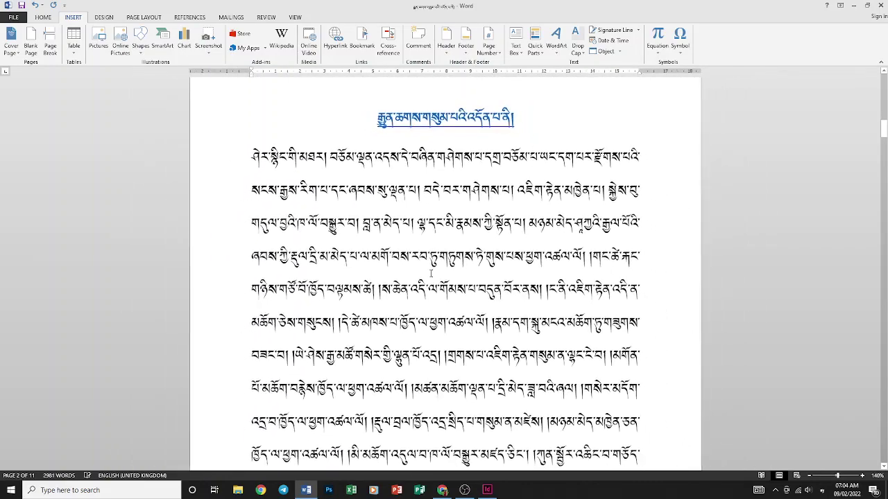
pyautogui.scroll(-2, 431, 273)
pyautogui.scroll(-2, 431, 274)
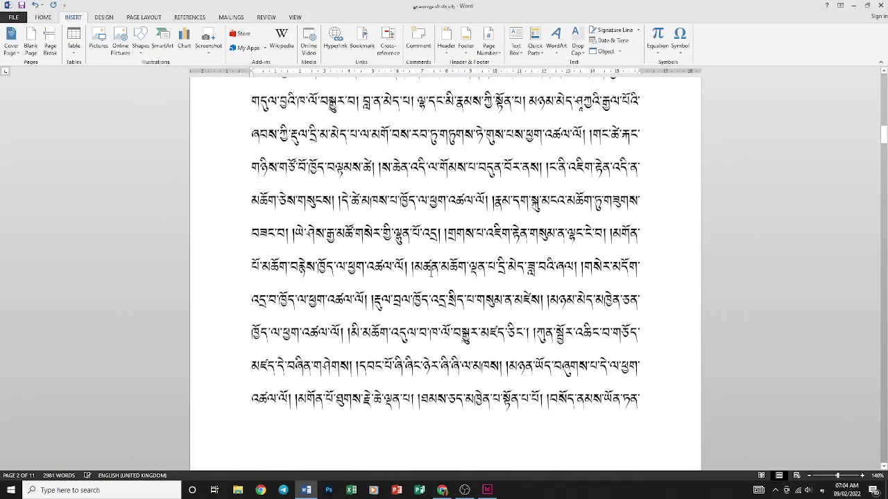
pyautogui.scroll(-2, 431, 273)
pyautogui.scroll(4, 430, 273)
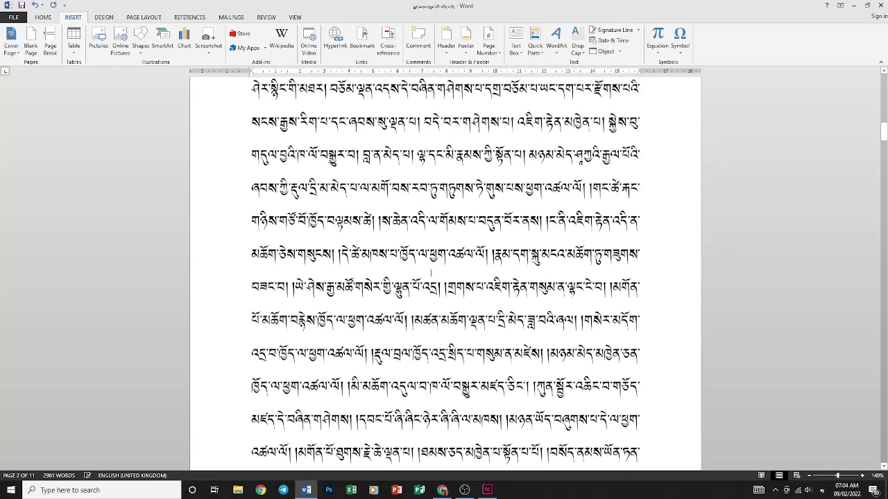
pyautogui.scroll(4, 431, 273)
pyautogui.scroll(-4, 430, 273)
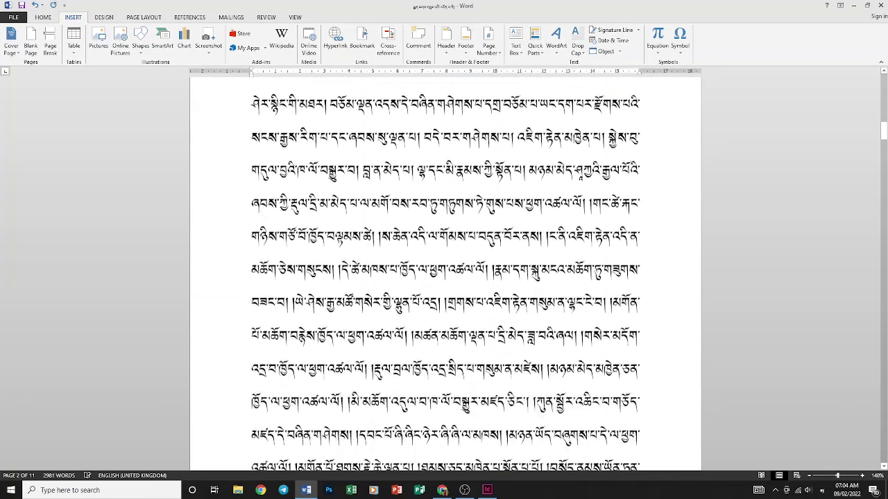
pyautogui.scroll(-1, 430, 273)
pyautogui.scroll(-2, 431, 273)
pyautogui.scroll(-5, 431, 273)
pyautogui.scroll(-4, 431, 273)
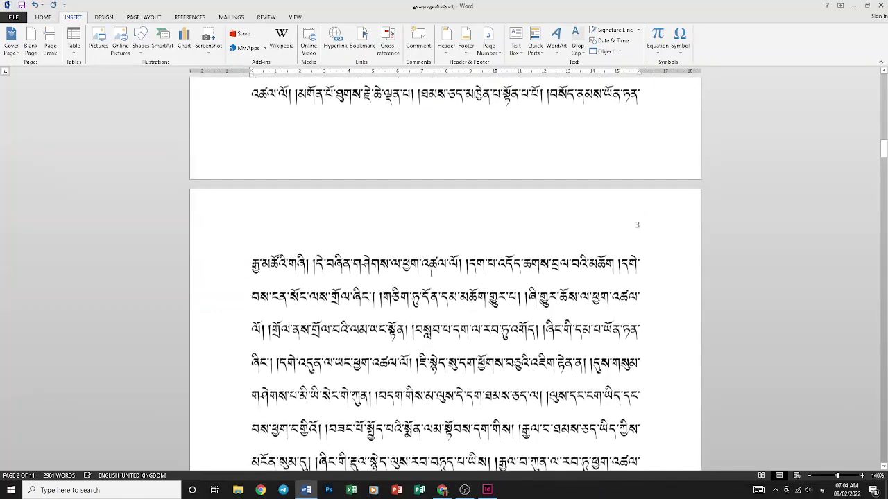
pyautogui.scroll(-2, 430, 273)
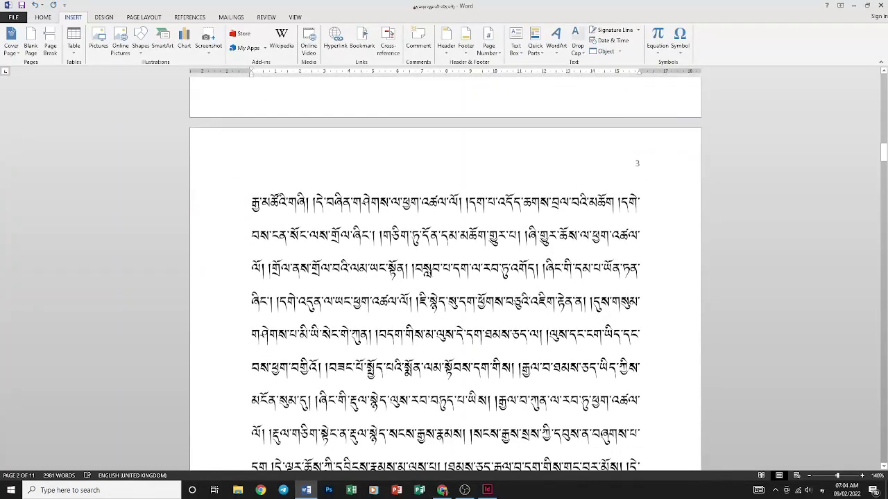
pyautogui.scroll(4, 428, 273)
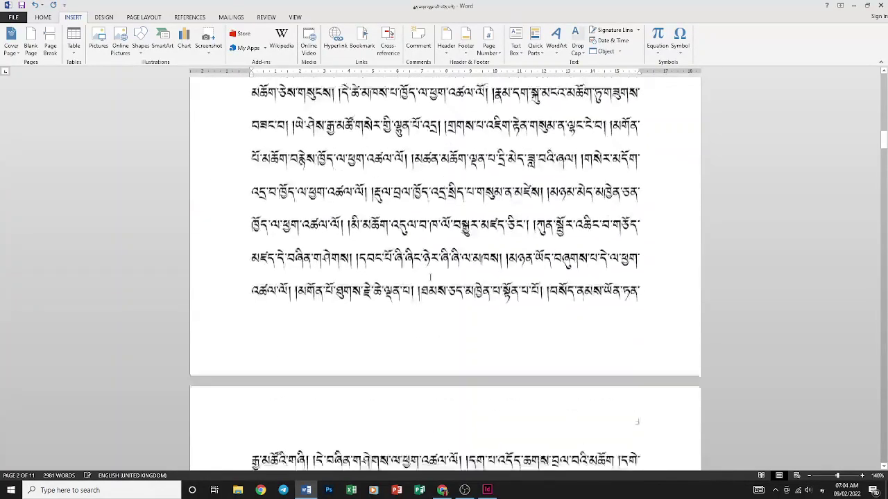
pyautogui.scroll(5, 428, 274)
pyautogui.scroll(5, 428, 274)
pyautogui.scroll(1, 428, 274)
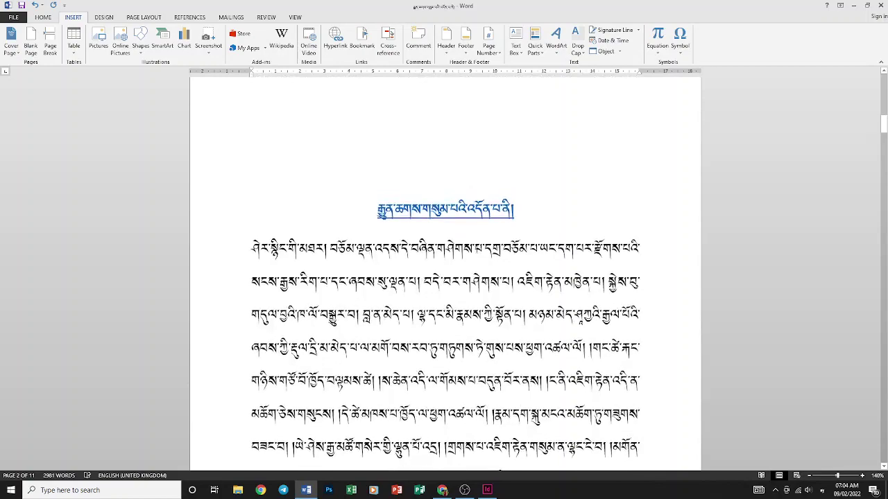
pyautogui.scroll(-4, 494, 272)
pyautogui.scroll(-3, 491, 277)
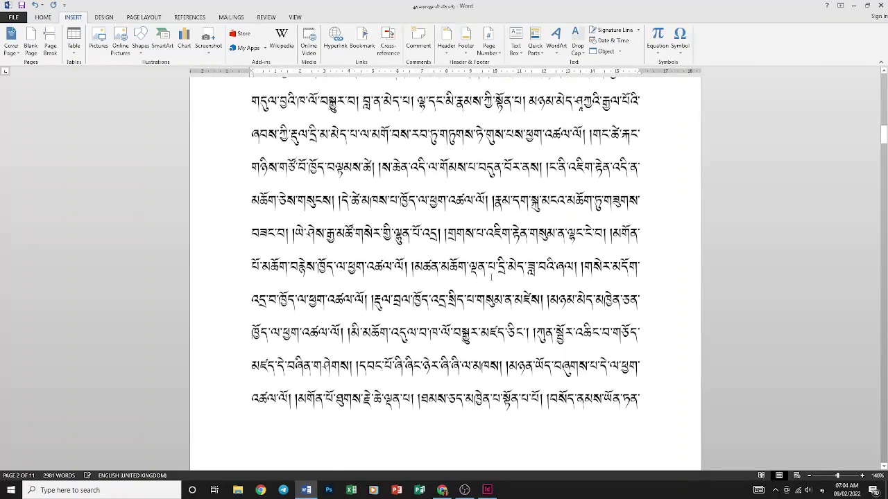
pyautogui.scroll(-5, 491, 276)
pyautogui.scroll(-4, 491, 277)
pyautogui.scroll(-3, 491, 277)
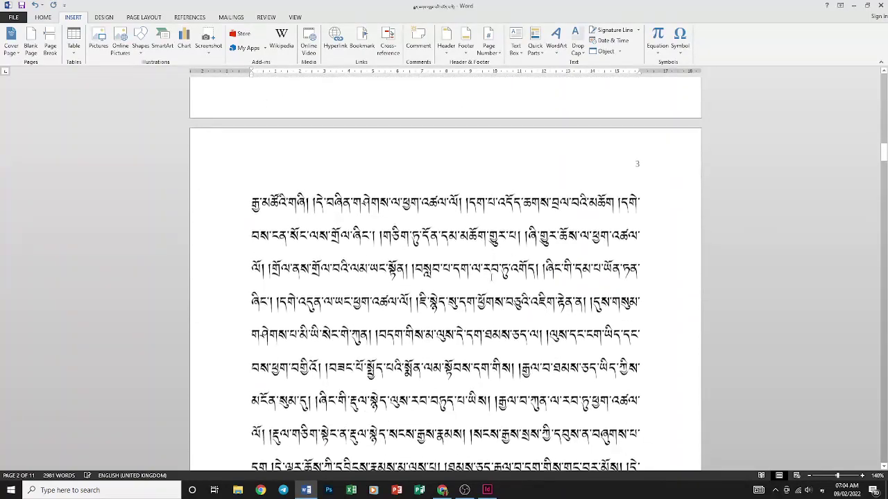
# - Place the insertion point in the fourth line of page 3's Tibetan text
pyautogui.click(491, 277)
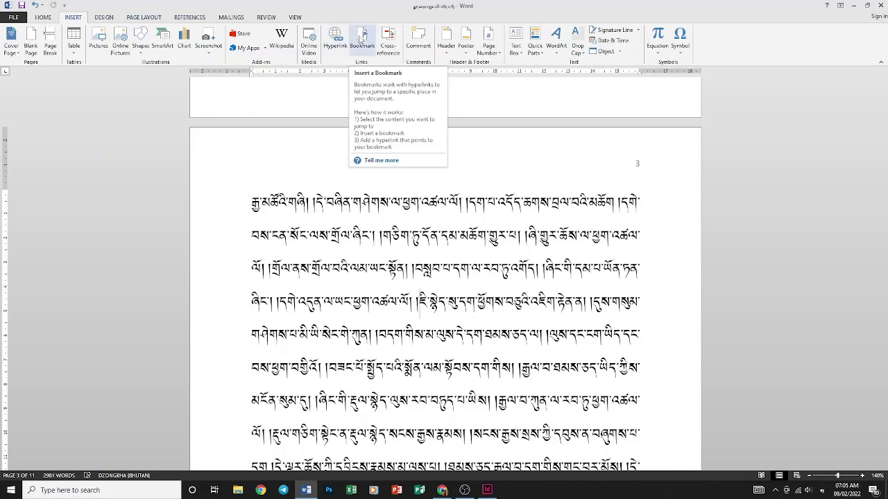
# - Add a bookmark named 'ཀཀསགས' at the caret, then close Word, saving the changes
pyautogui.click(362, 36)
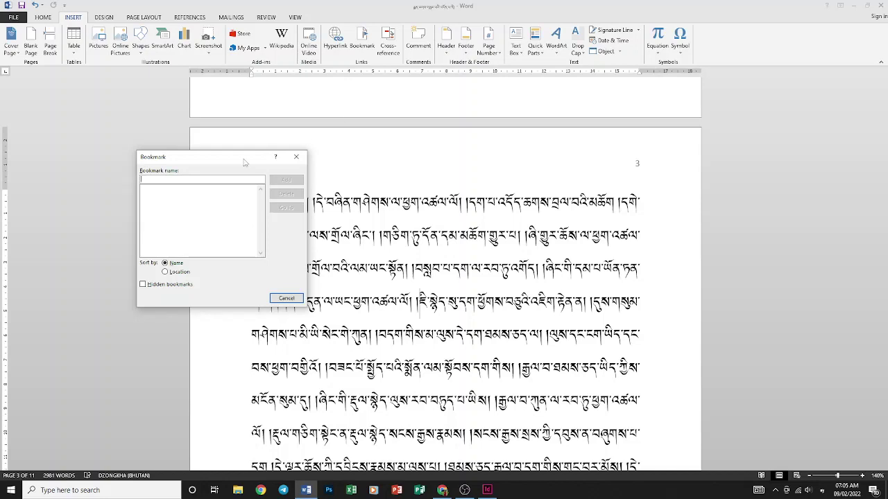
pyautogui.moveTo(241, 163)
pyautogui.mouseDown()
pyautogui.moveTo(469, 159)
pyautogui.moveTo(499, 140)
pyautogui.mouseUp()
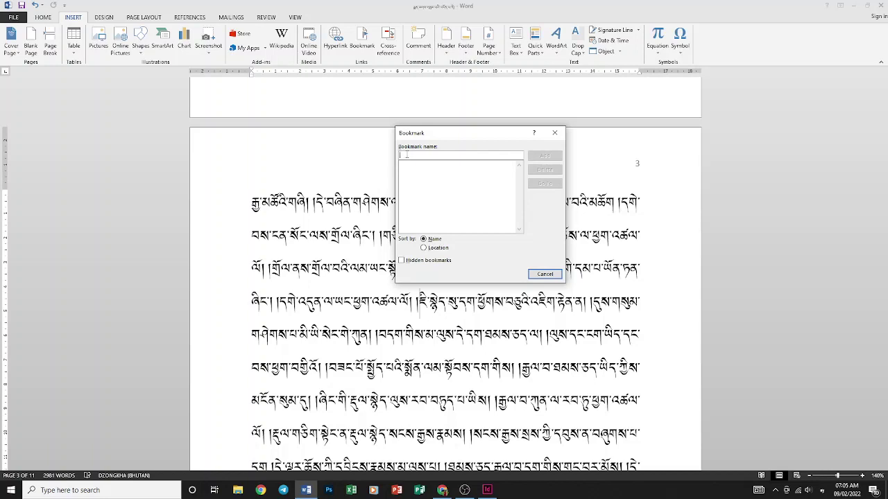
pyautogui.write('ཀཀ')
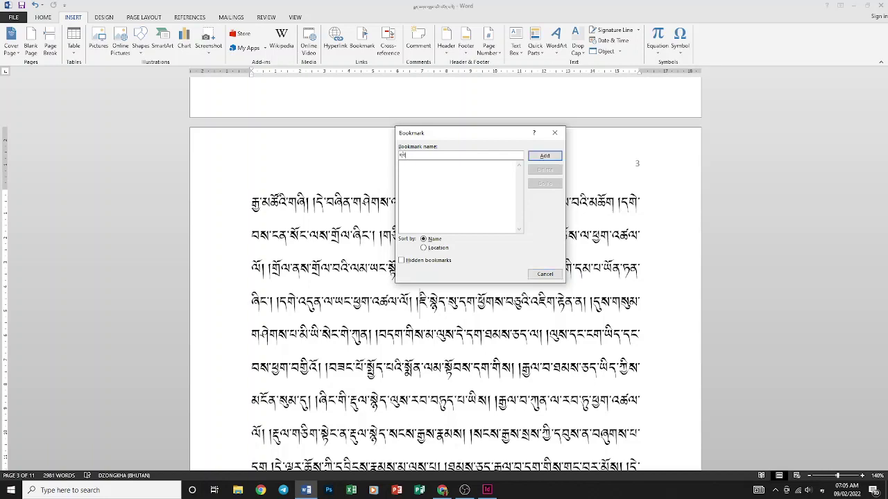
pyautogui.write('སག')
pyautogui.write('ས')
pyautogui.click(544, 156)
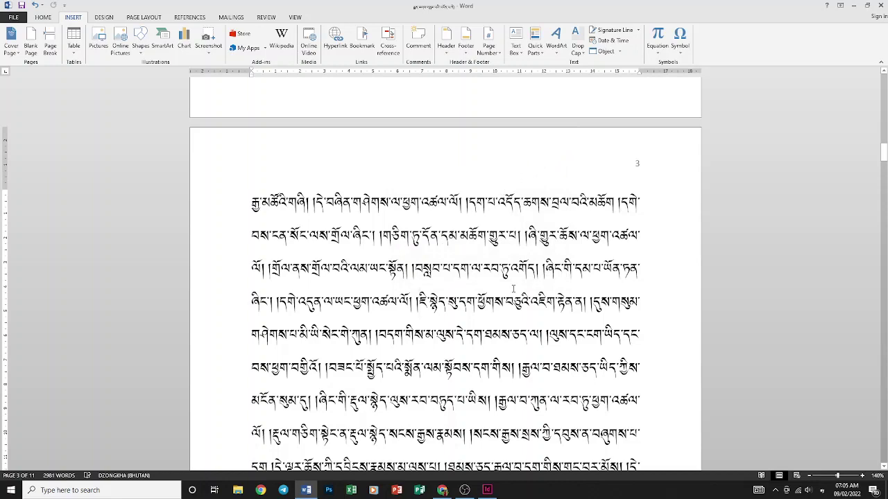
pyautogui.click(881, 5)
pyautogui.click(403, 264)
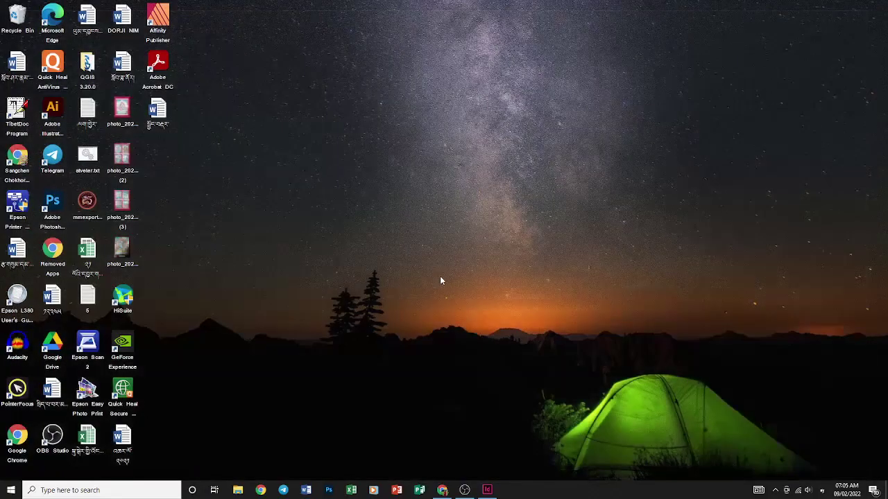
# - Reopen the saved bookmark document from the Word taskbar icon's Recent list
pyautogui.rightClick(310, 491)
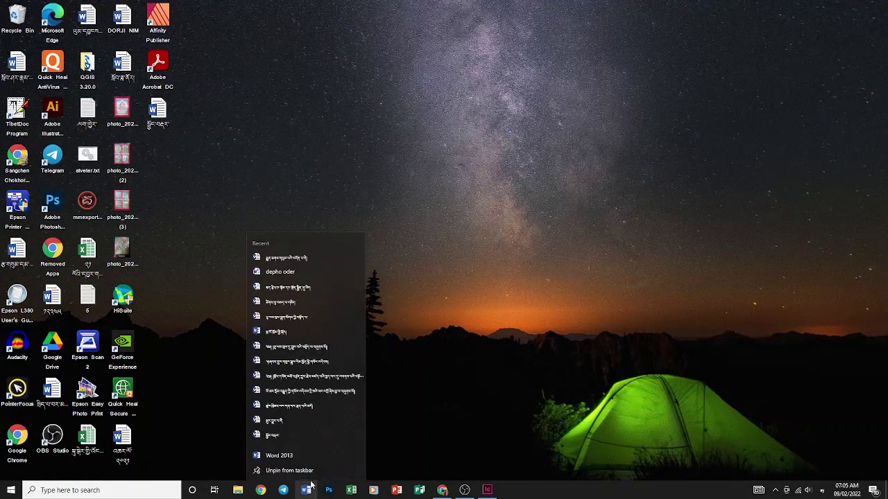
pyautogui.click(292, 258)
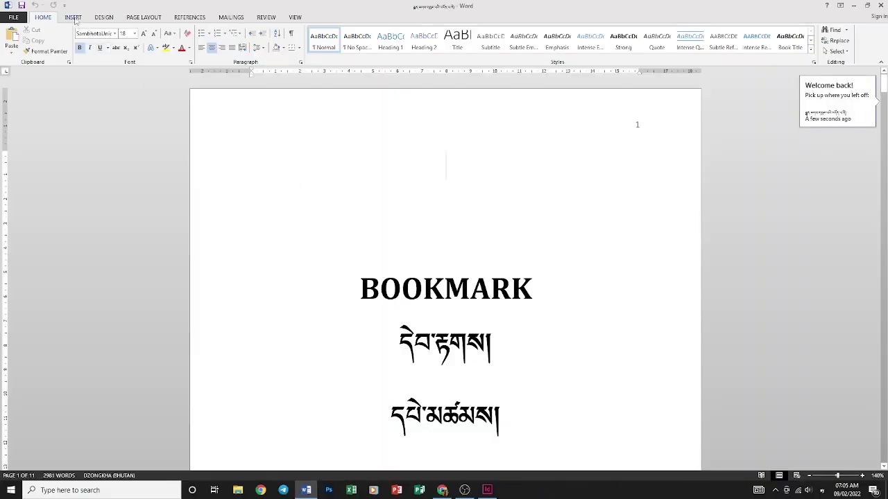
# - Go To the saved Tibetan bookmark from the Bookmark dialog, keeping the dialog clear of the text
pyautogui.click(73, 17)
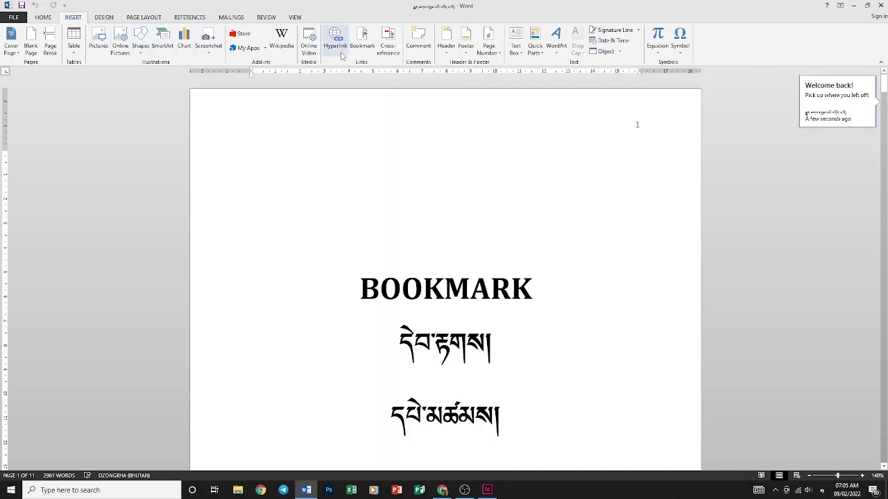
pyautogui.click(362, 38)
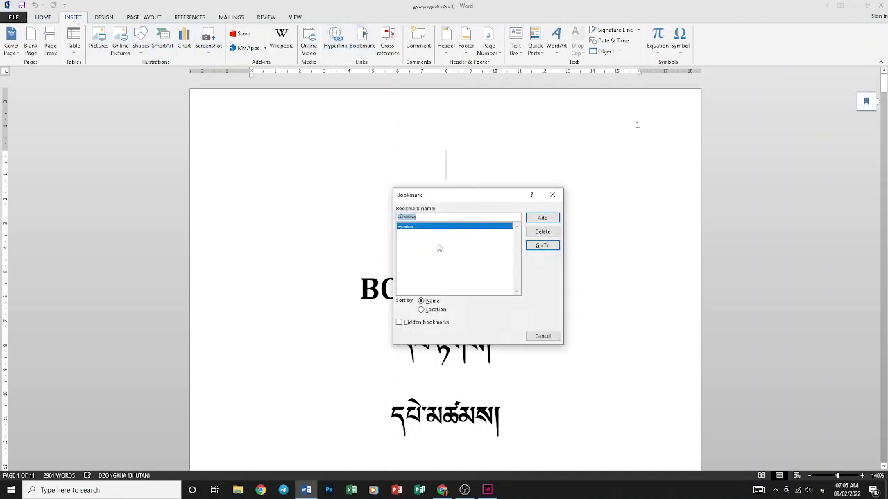
pyautogui.click(541, 246)
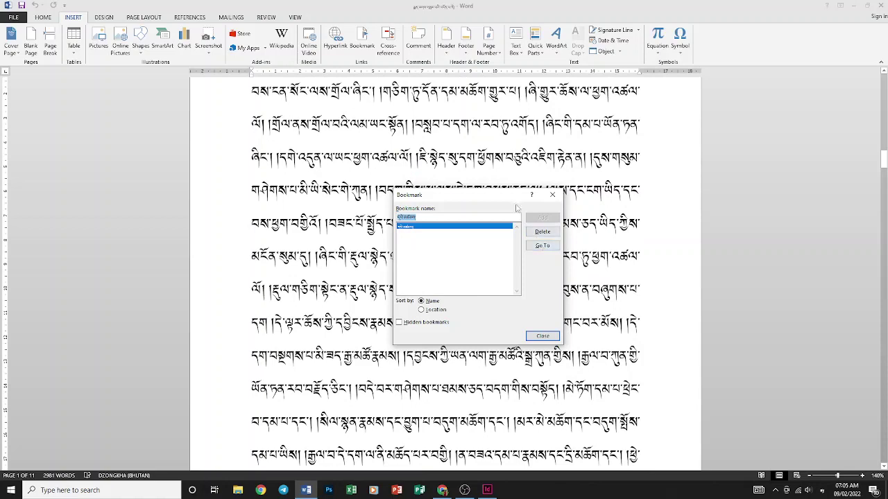
pyautogui.moveTo(505, 196); pyautogui.dragTo(285, 224)
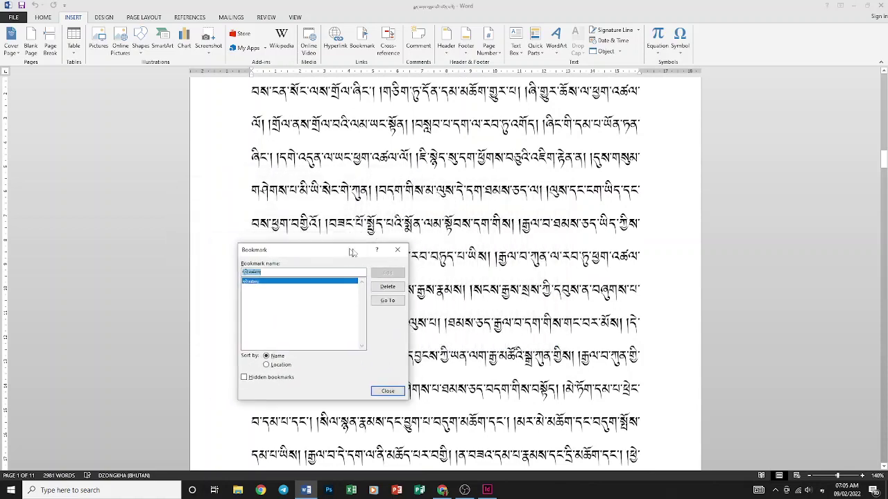
pyautogui.moveTo(285, 223)
pyautogui.mouseDown()
pyautogui.moveTo(395, 250)
pyautogui.moveTo(431, 188)
pyautogui.moveTo(349, 180)
pyautogui.mouseUp()
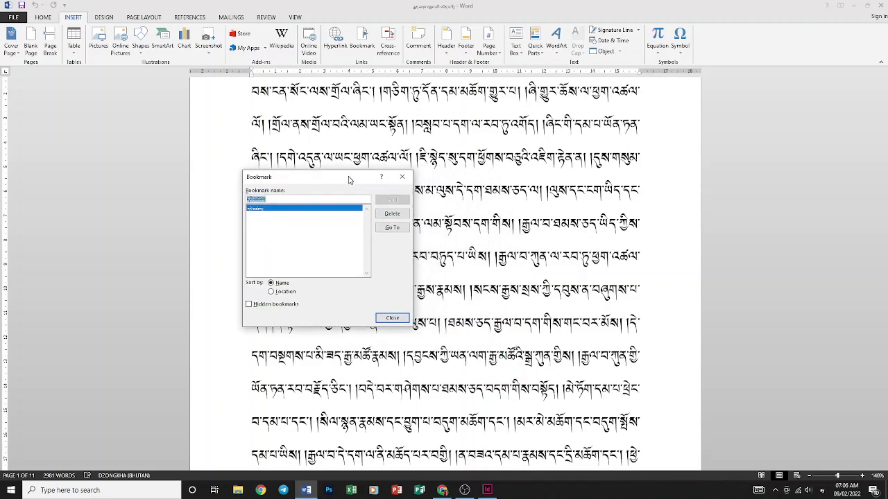
pyautogui.click(392, 229)
pyautogui.moveTo(358, 179); pyautogui.dragTo(337, 239)
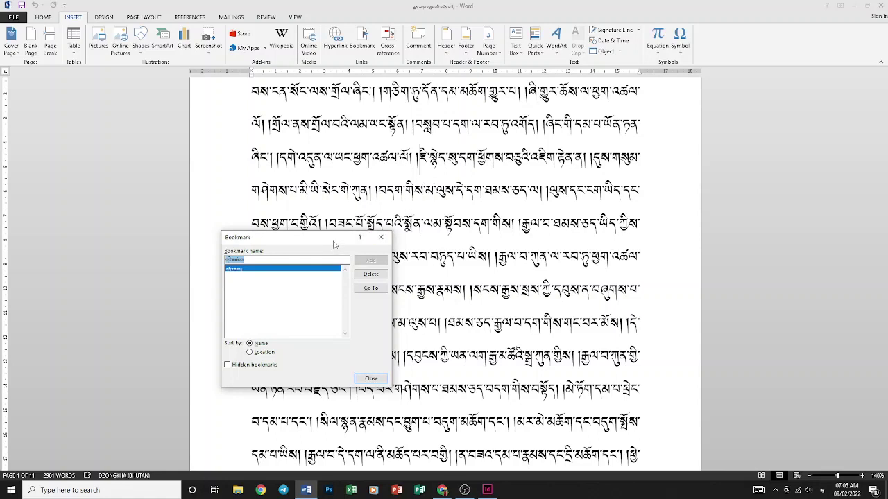
pyautogui.moveTo(336, 242); pyautogui.dragTo(337, 207)
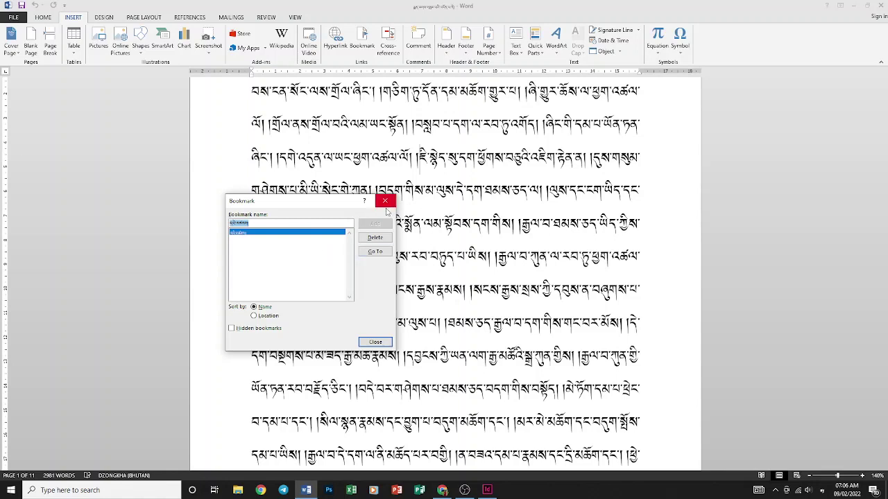
# - Add a second bookmark named 'ཀུན་མཁྱེན' at a new spot in page 3's text
pyautogui.click(498, 234)
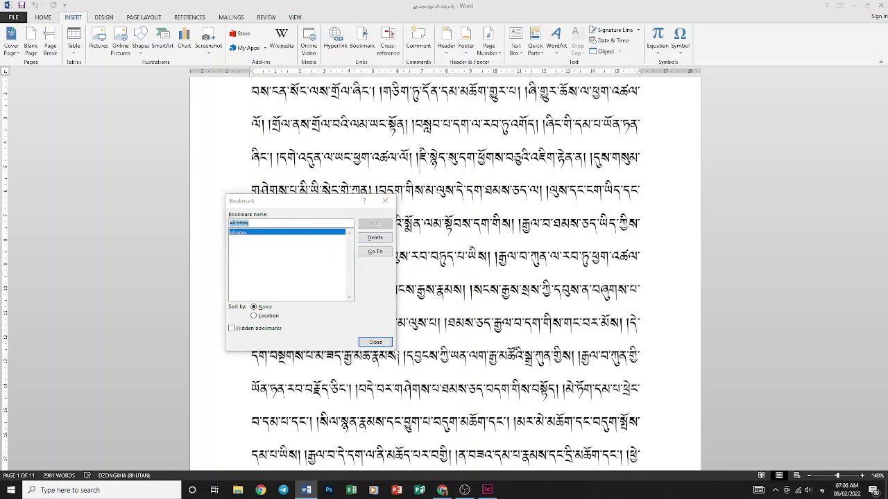
pyautogui.click(375, 342)
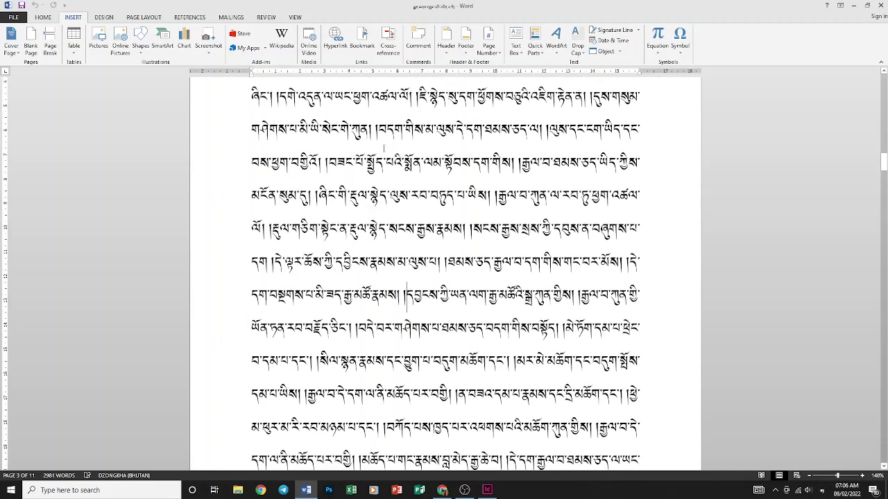
pyautogui.click(363, 41)
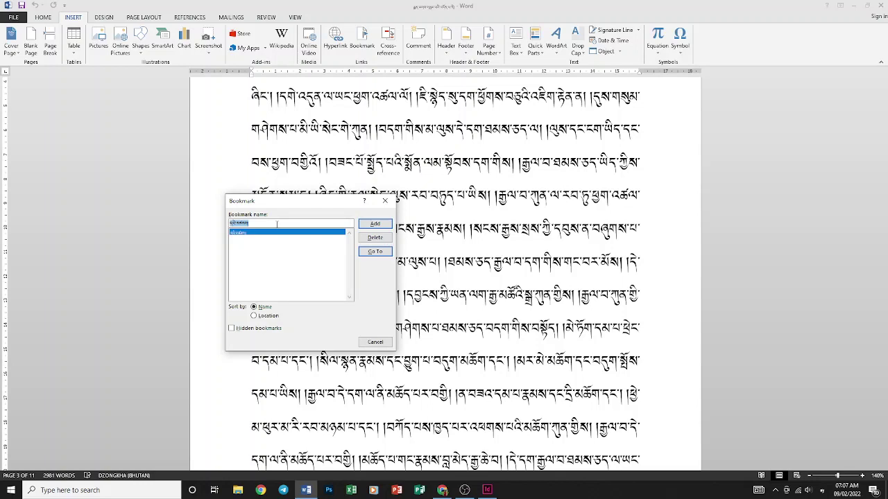
pyautogui.write('ཀ')
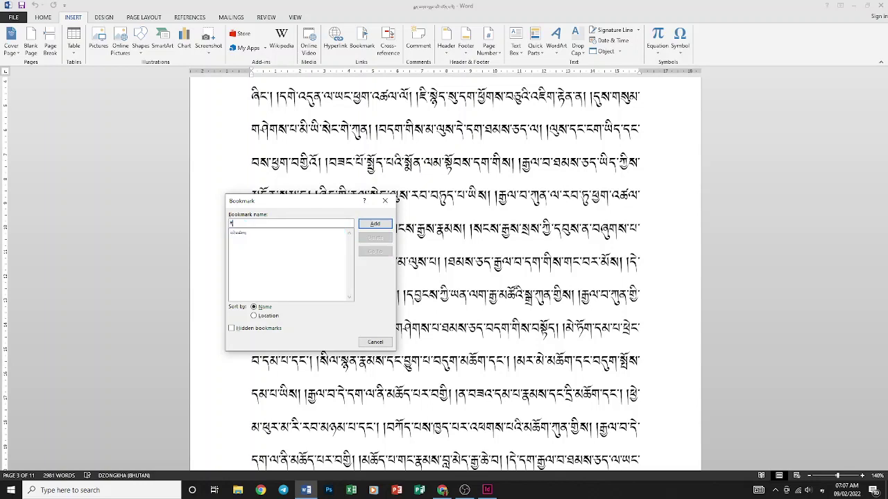
pyautogui.write('ུན་མཁ')
pyautogui.write('ྱེན')
pyautogui.click(367, 224)
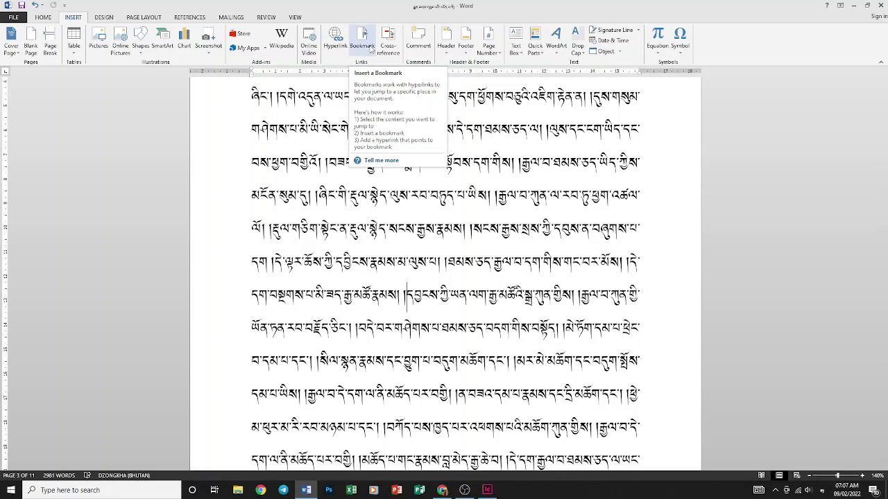
pyautogui.click(362, 42)
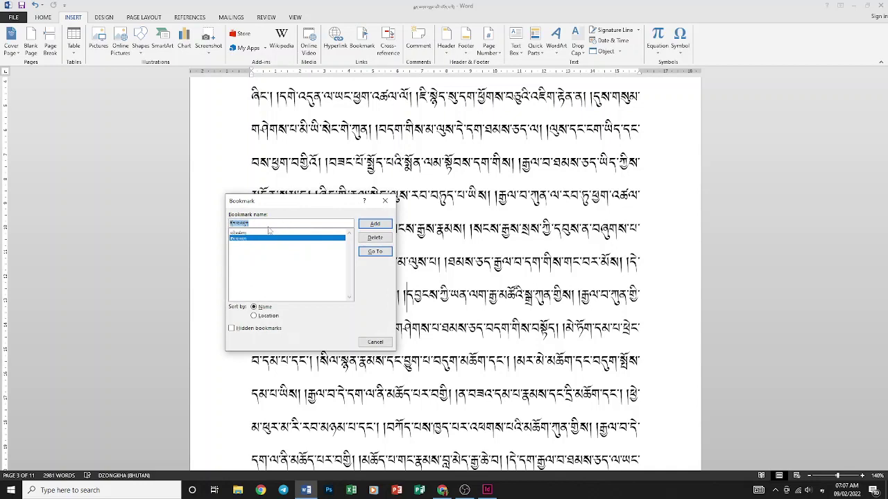
pyautogui.click(368, 253)
pyautogui.click(368, 254)
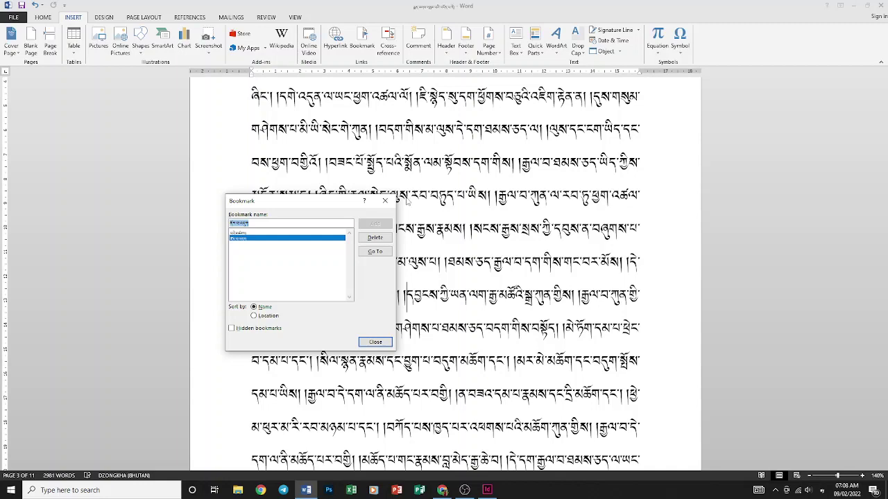
pyautogui.click(380, 344)
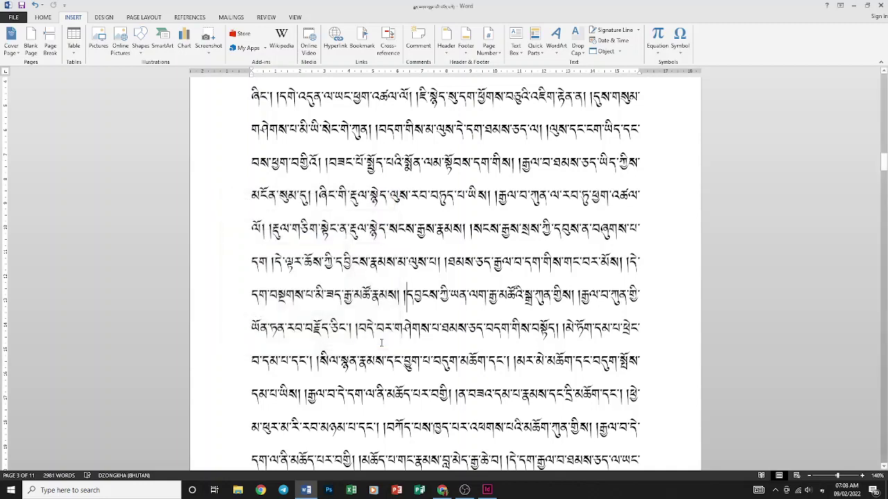